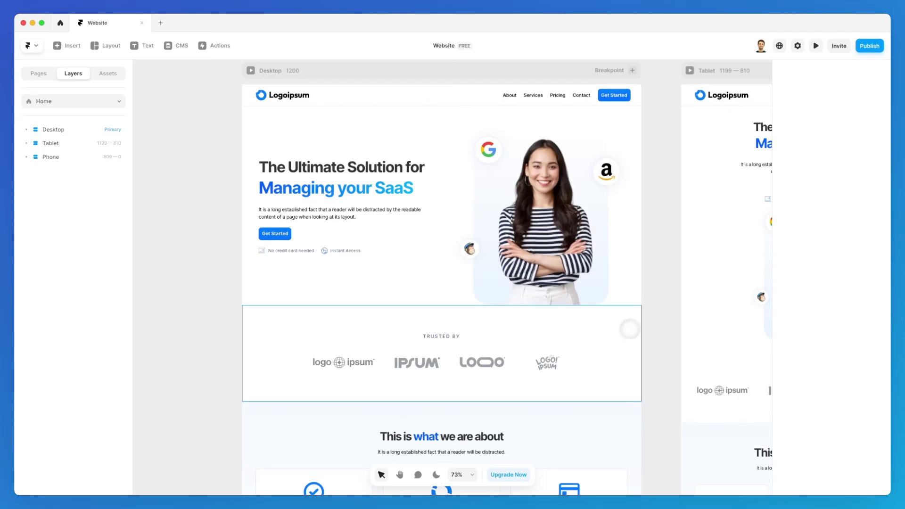
- Add an Appear effect to the Logos section and list its trigger options
{"action": "left_click", "coordinate": [622, 330]}
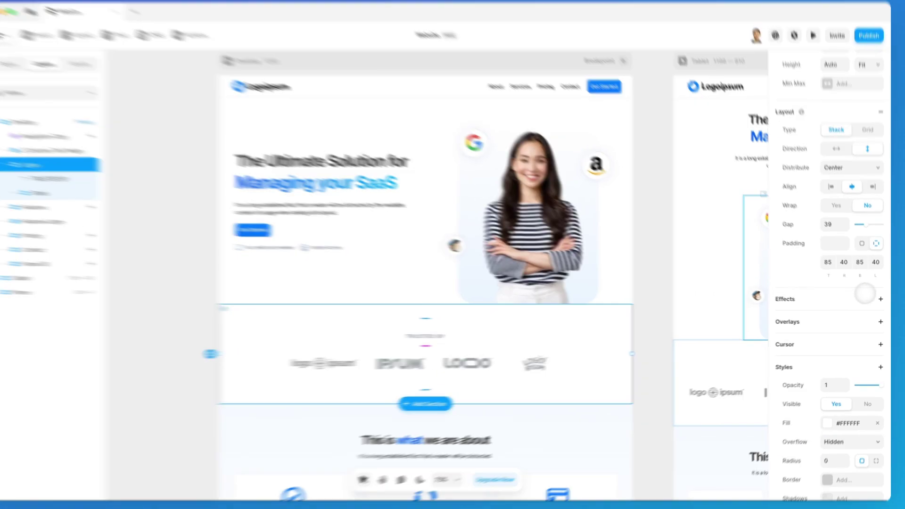
{"action": "left_click", "coordinate": [880, 300]}
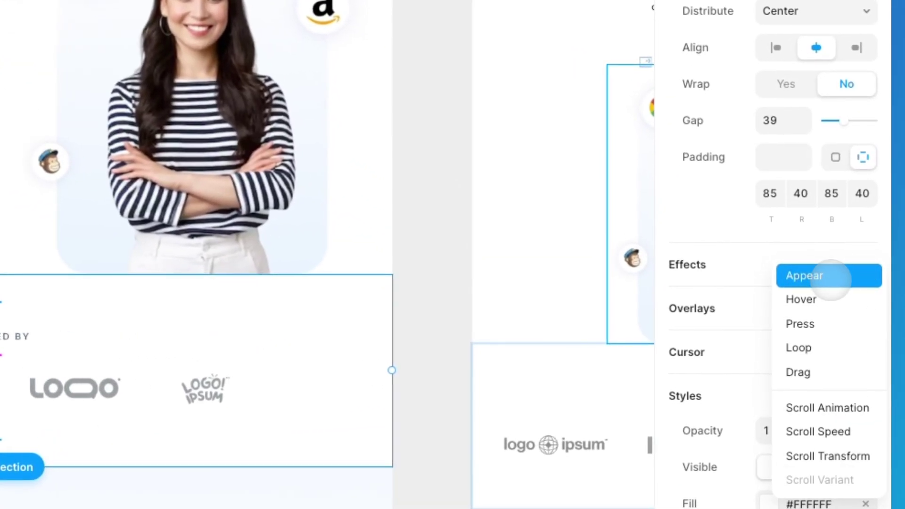
{"action": "left_click", "coordinate": [828, 276]}
{"action": "left_click", "coordinate": [488, 236]}
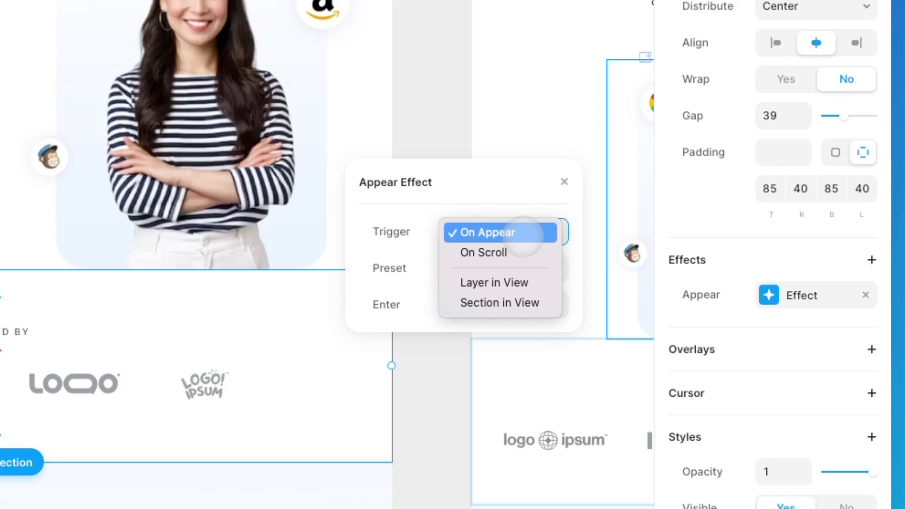
- Keep the Logos effect on On Appear and select the Features section
{"action": "left_click", "coordinate": [519, 233]}
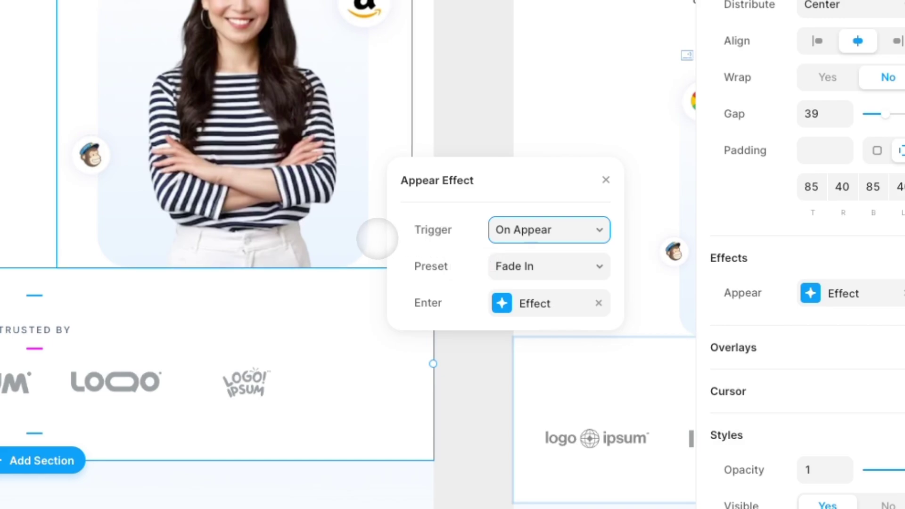
{"action": "scroll", "coordinate": [377, 239], "scroll_direction": "down", "scroll_amount": 2}
{"action": "scroll", "coordinate": [377, 239], "scroll_direction": "down", "scroll_amount": 1}
{"action": "scroll", "coordinate": [377, 239], "scroll_direction": "down", "scroll_amount": 2}
{"action": "scroll", "coordinate": [377, 239], "scroll_direction": "down", "scroll_amount": 3}
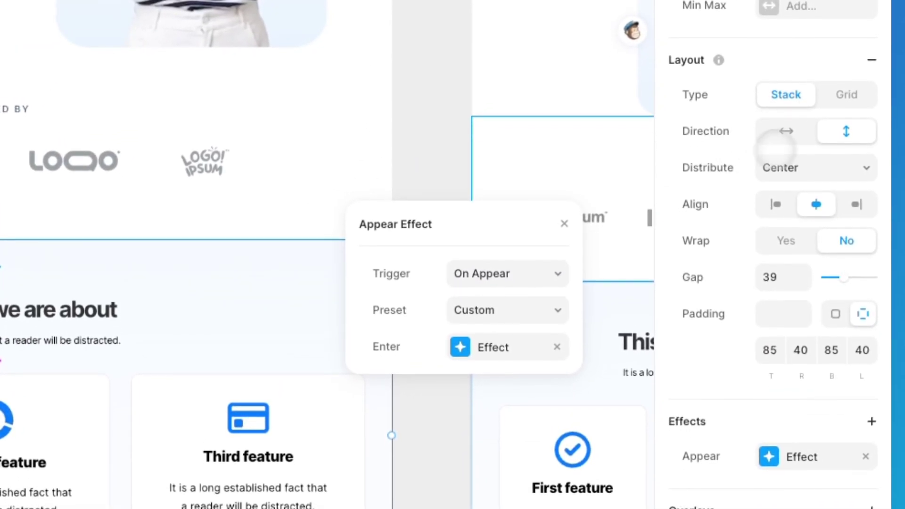
{"action": "left_click", "coordinate": [865, 456]}
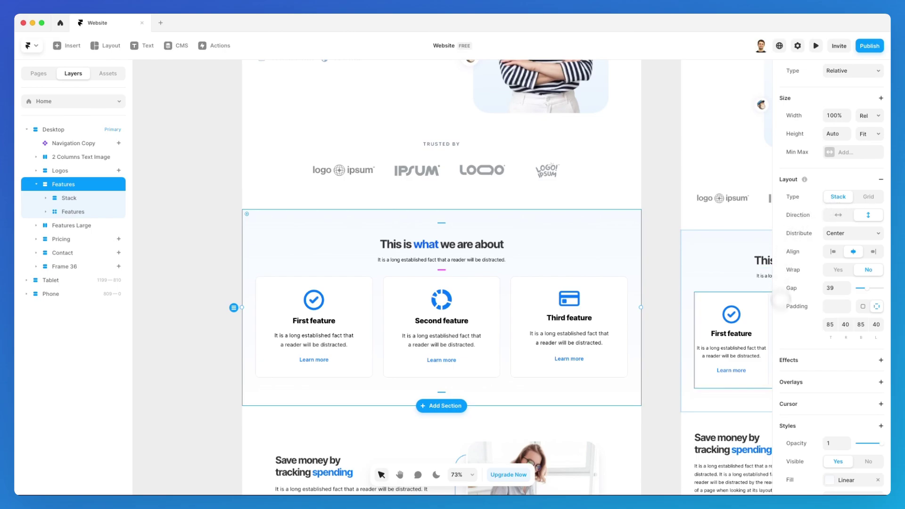
- Give the Features section a Fade In Appear effect and preview the page
{"action": "left_click", "coordinate": [880, 360]}
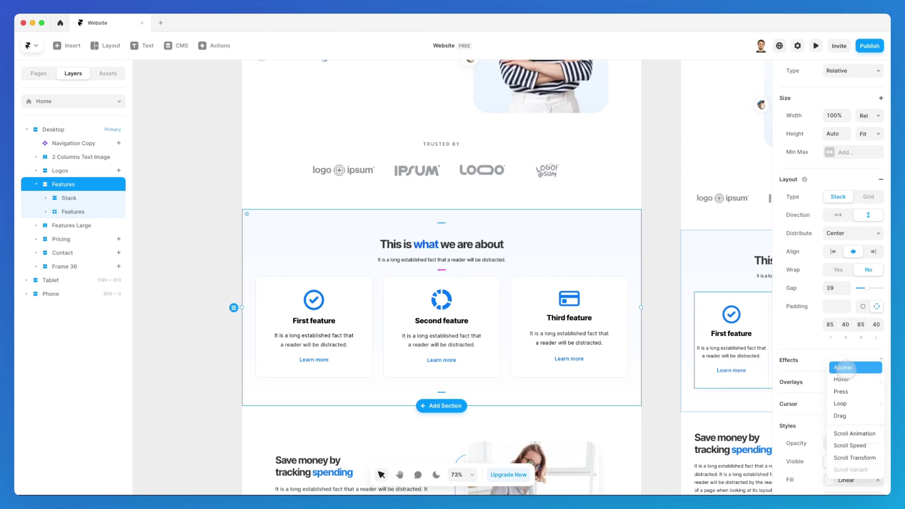
{"action": "left_click", "coordinate": [842, 366]}
{"action": "left_click_drag", "start_coordinate": [724, 381], "coordinate": [696, 238]}
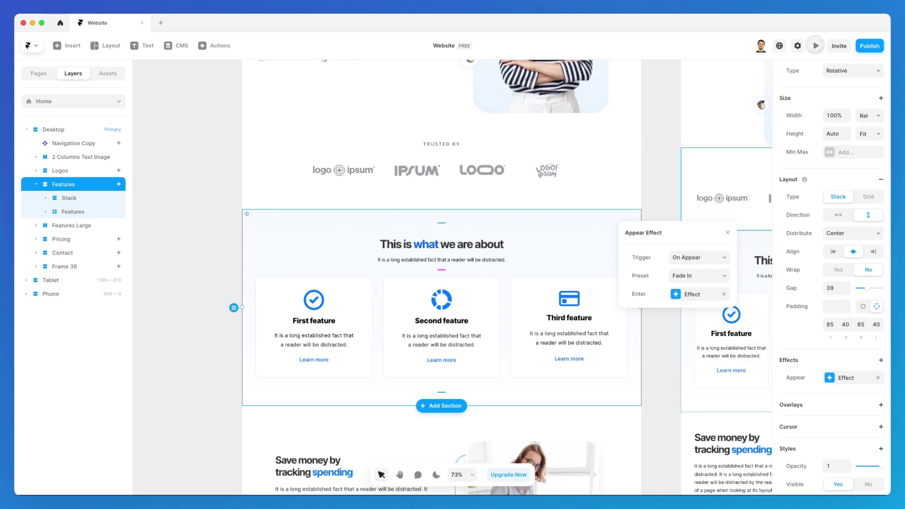
{"action": "left_click", "coordinate": [816, 45]}
{"action": "scroll", "coordinate": [704, 152], "scroll_direction": "down", "scroll_amount": 5}
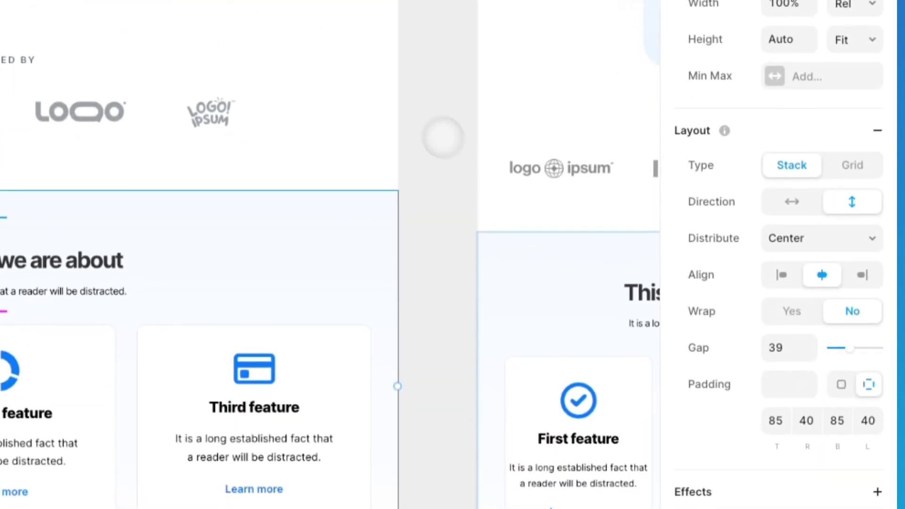
- Switch the Features effect trigger to On Scroll and preview the page
{"action": "left_click", "coordinate": [810, 364]}
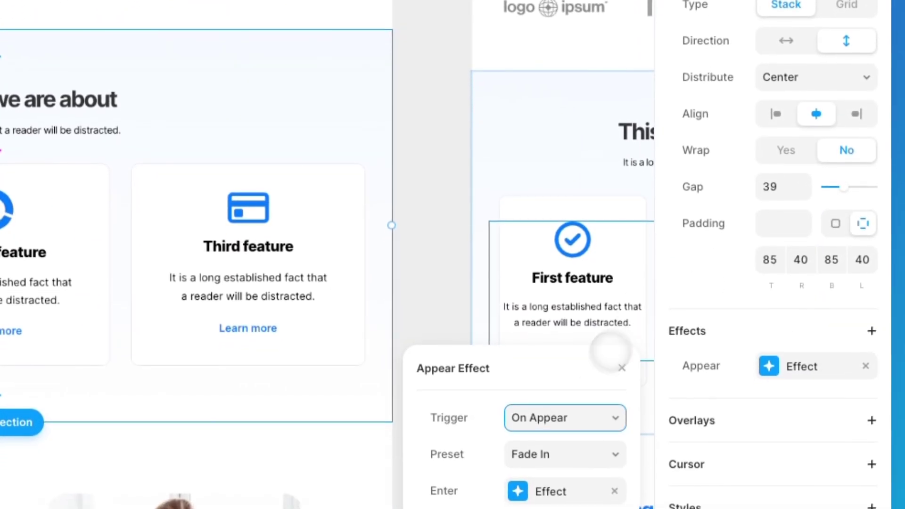
{"action": "left_click", "coordinate": [565, 424]}
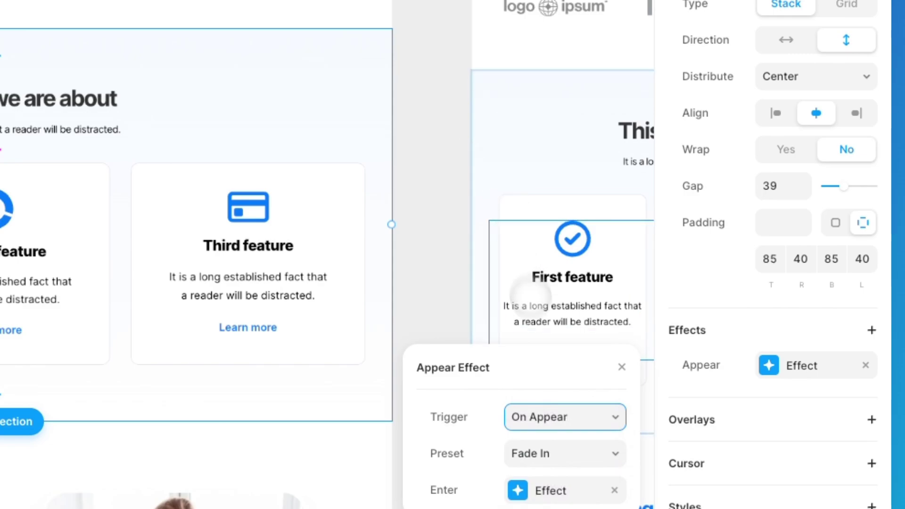
{"action": "left_click_drag", "start_coordinate": [546, 423], "coordinate": [441, 258]}
{"action": "left_click", "coordinate": [444, 258]}
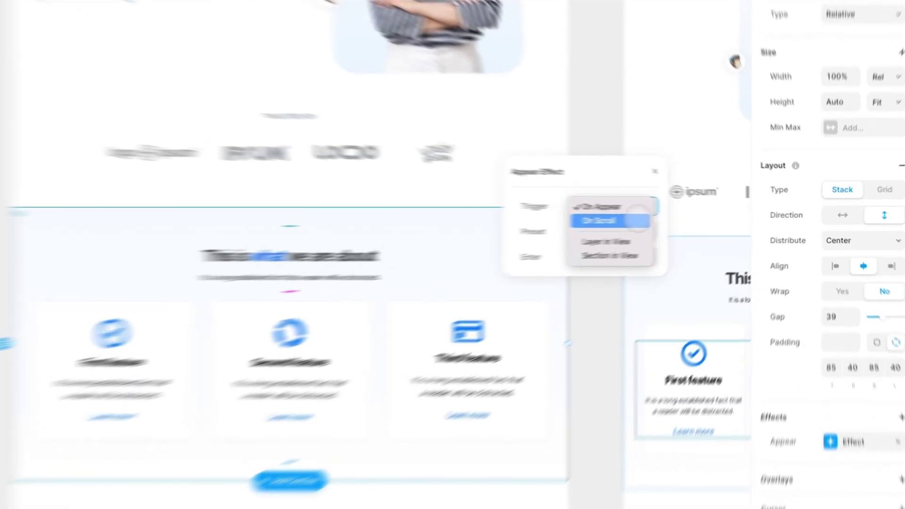
{"action": "left_click", "coordinate": [690, 215]}
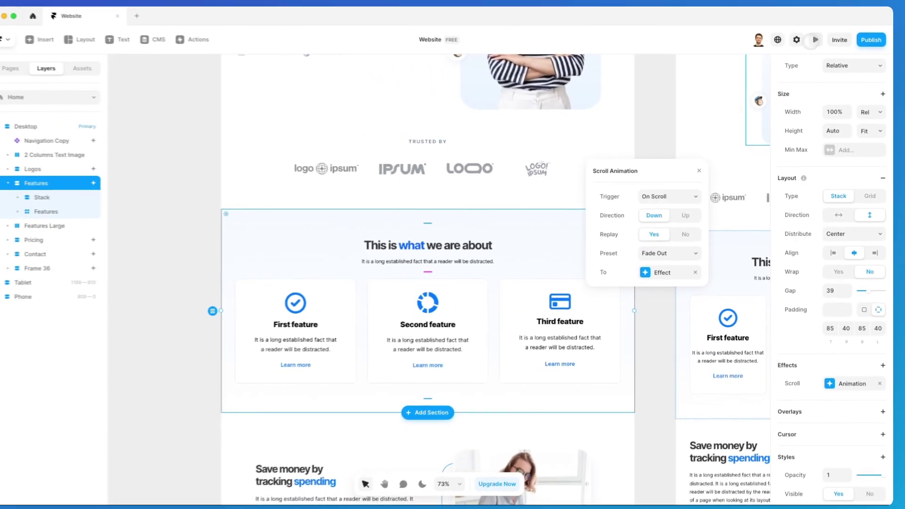
{"action": "key", "text": "super+p"}
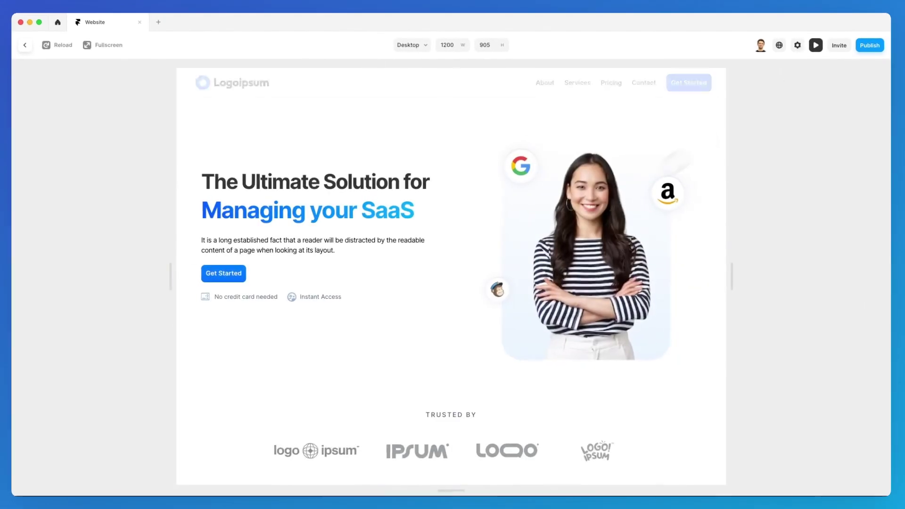
{"action": "scroll", "coordinate": [607, 206], "scroll_direction": "down", "scroll_amount": 5}
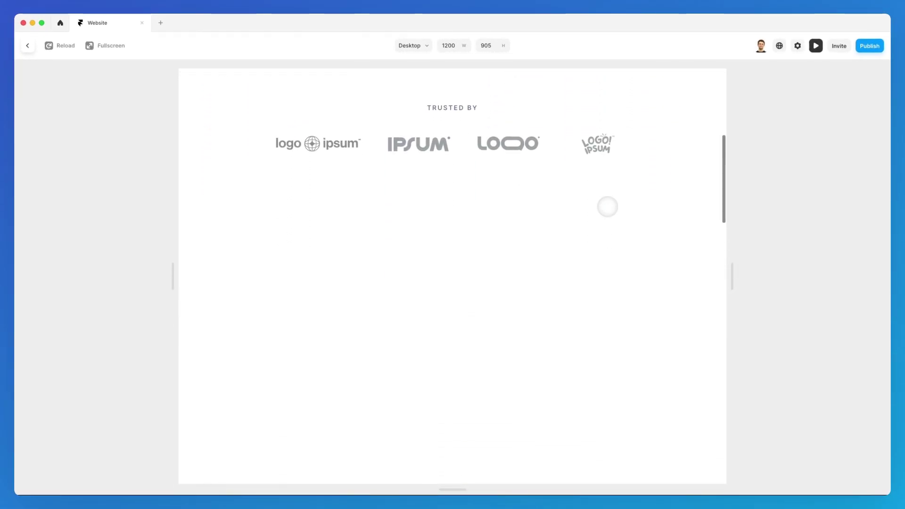
{"action": "scroll", "coordinate": [606, 205], "scroll_direction": "down", "scroll_amount": 3}
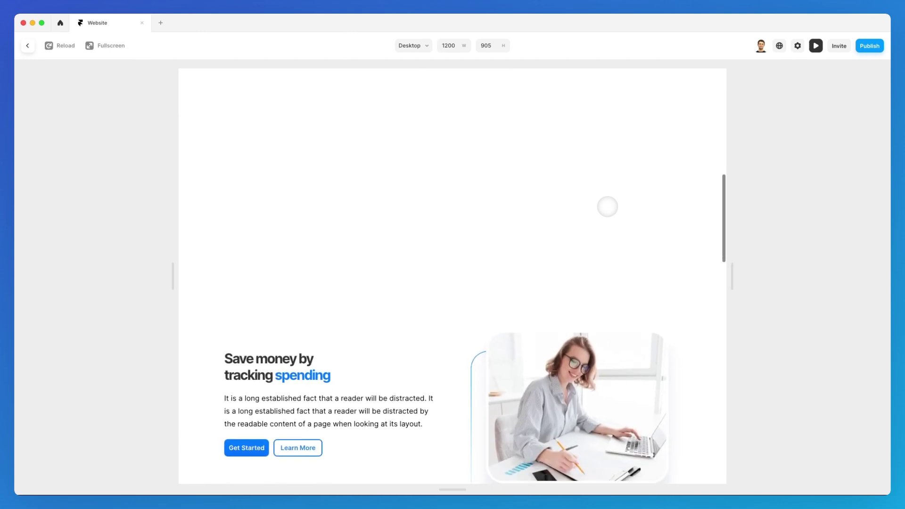
{"action": "scroll", "coordinate": [607, 206], "scroll_direction": "up", "scroll_amount": 4}
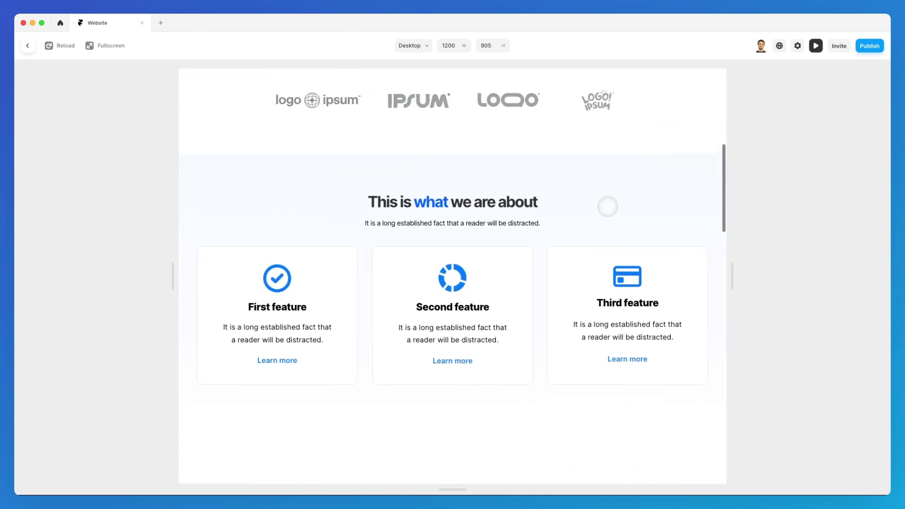
{"action": "scroll", "coordinate": [607, 207], "scroll_direction": "down", "scroll_amount": 2}
{"action": "scroll", "coordinate": [607, 206], "scroll_direction": "up", "scroll_amount": 2}
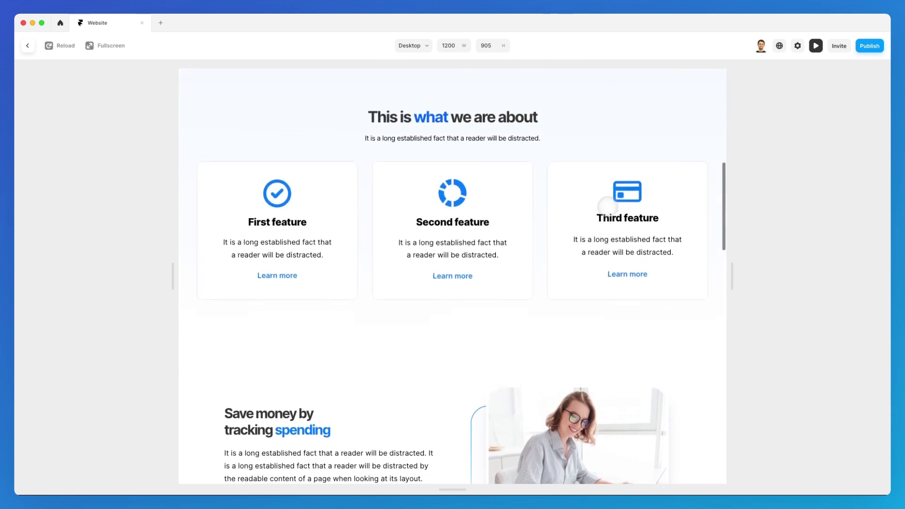
{"action": "scroll", "coordinate": [607, 207], "scroll_direction": "up", "scroll_amount": 2}
{"action": "scroll", "coordinate": [607, 206], "scroll_direction": "up", "scroll_amount": 2}
{"action": "scroll", "coordinate": [607, 207], "scroll_direction": "up", "scroll_amount": 1}
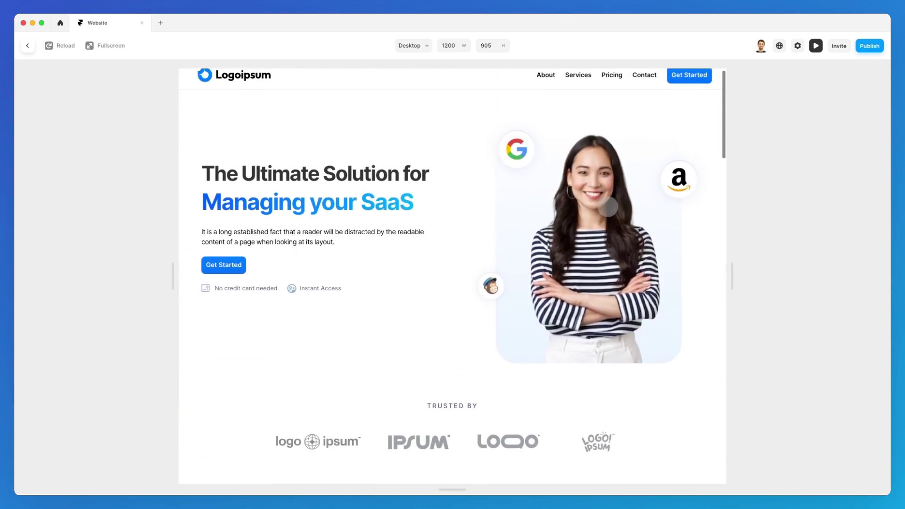
{"action": "scroll", "coordinate": [607, 207], "scroll_direction": "down", "scroll_amount": 1}
{"action": "scroll", "coordinate": [607, 207], "scroll_direction": "down", "scroll_amount": 2}
{"action": "scroll", "coordinate": [607, 207], "scroll_direction": "down", "scroll_amount": 2}
{"action": "scroll", "coordinate": [607, 206], "scroll_direction": "down", "scroll_amount": 2}
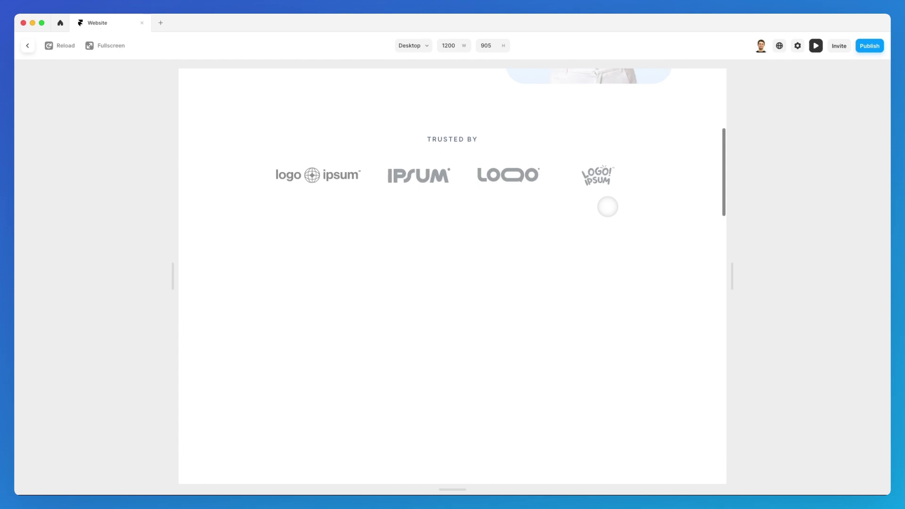
{"action": "scroll", "coordinate": [607, 206], "scroll_direction": "down", "scroll_amount": 1}
{"action": "scroll", "coordinate": [608, 206], "scroll_direction": "down", "scroll_amount": 2}
{"action": "scroll", "coordinate": [607, 207], "scroll_direction": "down", "scroll_amount": 2}
{"action": "scroll", "coordinate": [607, 206], "scroll_direction": "down", "scroll_amount": 2}
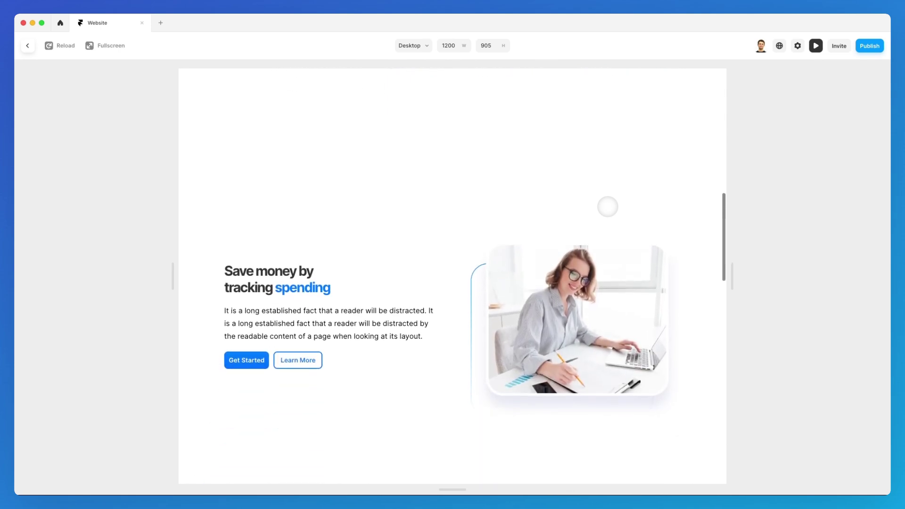
{"action": "scroll", "coordinate": [607, 207], "scroll_direction": "down", "scroll_amount": 2}
{"action": "scroll", "coordinate": [607, 206], "scroll_direction": "down", "scroll_amount": 2}
{"action": "scroll", "coordinate": [607, 207], "scroll_direction": "down", "scroll_amount": 1}
{"action": "scroll", "coordinate": [607, 207], "scroll_direction": "up", "scroll_amount": 4}
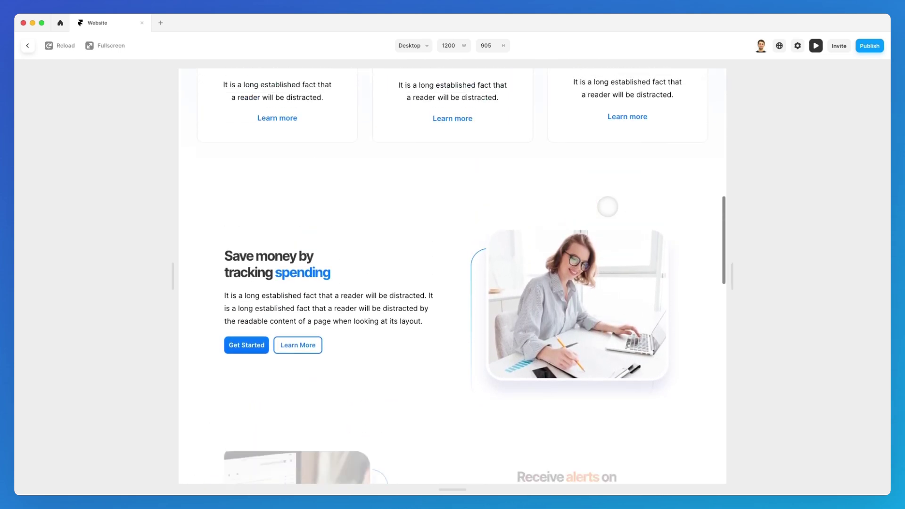
{"action": "scroll", "coordinate": [607, 206], "scroll_direction": "up", "scroll_amount": 2}
{"action": "scroll", "coordinate": [607, 206], "scroll_direction": "up", "scroll_amount": 4}
{"action": "scroll", "coordinate": [607, 207], "scroll_direction": "up", "scroll_amount": 2}
{"action": "scroll", "coordinate": [608, 206], "scroll_direction": "up", "scroll_amount": 2}
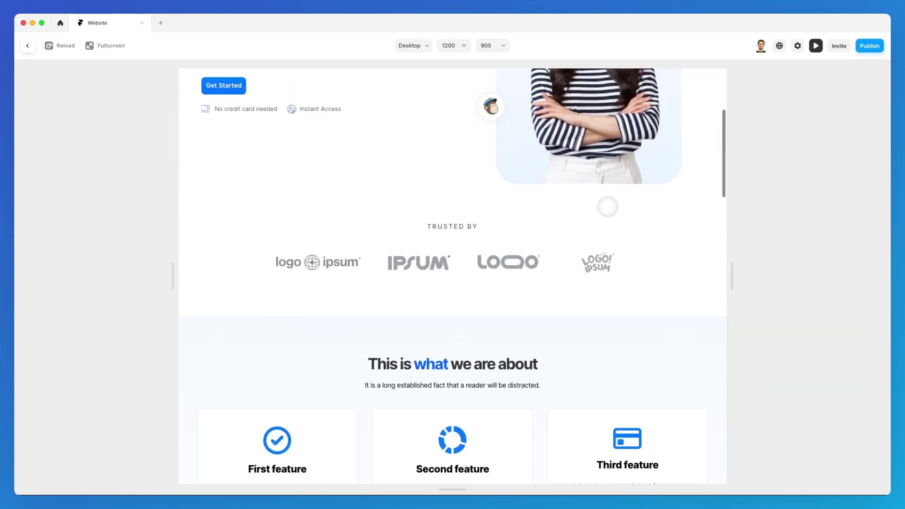
{"action": "scroll", "coordinate": [607, 207], "scroll_direction": "up", "scroll_amount": 3}
{"action": "scroll", "coordinate": [608, 207], "scroll_direction": "up", "scroll_amount": 1}
{"action": "scroll", "coordinate": [607, 207], "scroll_direction": "down", "scroll_amount": 1}
{"action": "scroll", "coordinate": [608, 207], "scroll_direction": "down", "scroll_amount": 2}
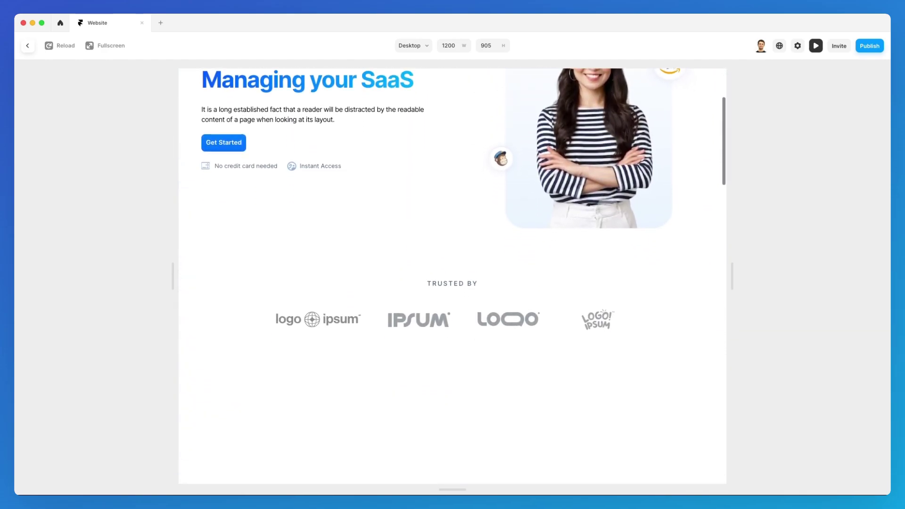
{"action": "scroll", "coordinate": [607, 205], "scroll_direction": "down", "scroll_amount": 2}
{"action": "scroll", "coordinate": [611, 209], "scroll_direction": "down", "scroll_amount": 1}
{"action": "scroll", "coordinate": [634, 217], "scroll_direction": "down", "scroll_amount": 1}
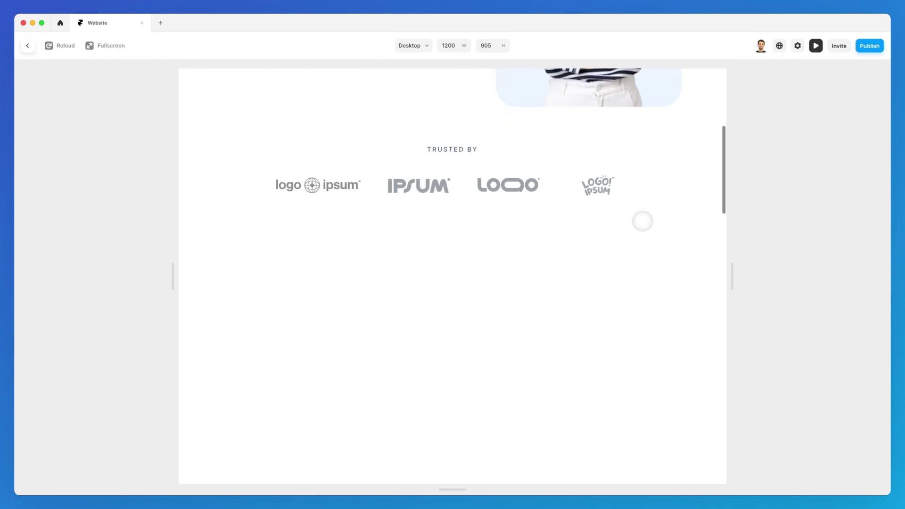
{"action": "scroll", "coordinate": [643, 220], "scroll_direction": "down", "scroll_amount": 3}
{"action": "scroll", "coordinate": [642, 220], "scroll_direction": "down", "scroll_amount": 2}
{"action": "scroll", "coordinate": [642, 218], "scroll_direction": "down", "scroll_amount": 1}
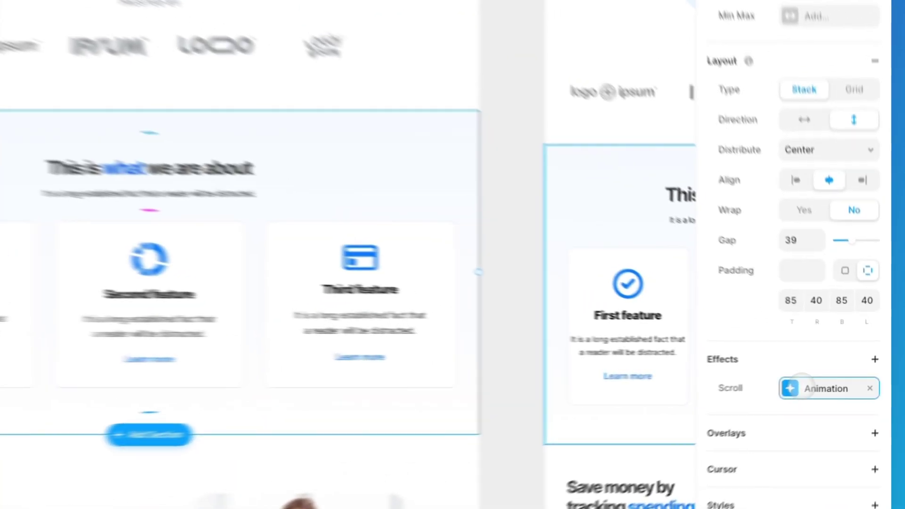
- Reopen the Features scroll animation and list its triggers to pick Layer in View
{"action": "left_click", "coordinate": [851, 377]}
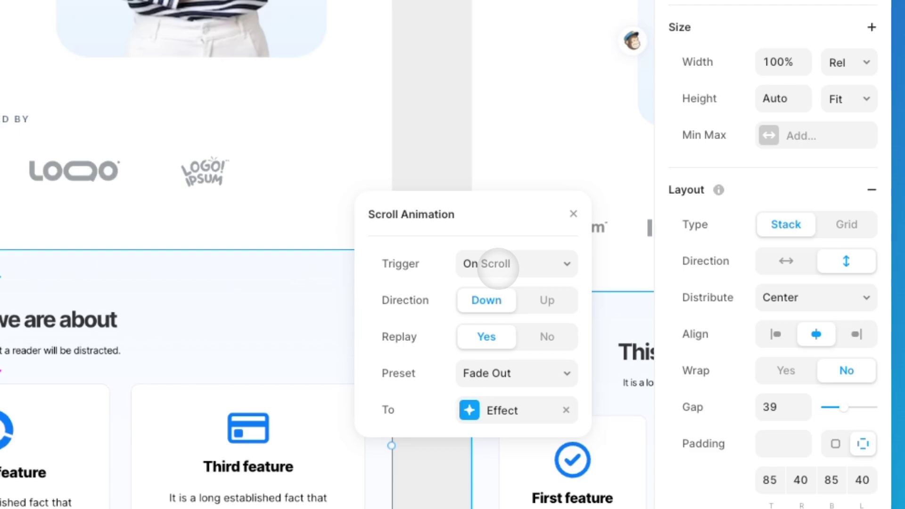
{"action": "left_click", "coordinate": [497, 265]}
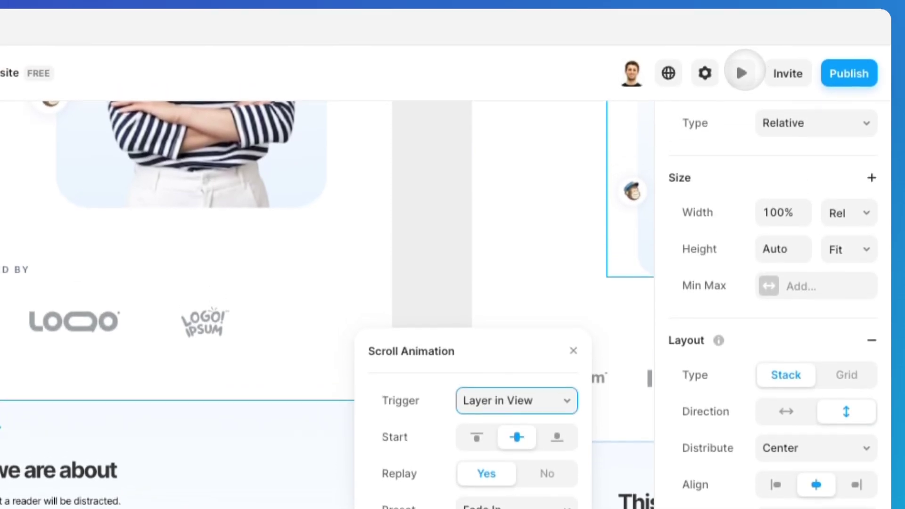
- Preview the site to test the Features cards' Layer in View fade-in
{"action": "left_click", "coordinate": [741, 78]}
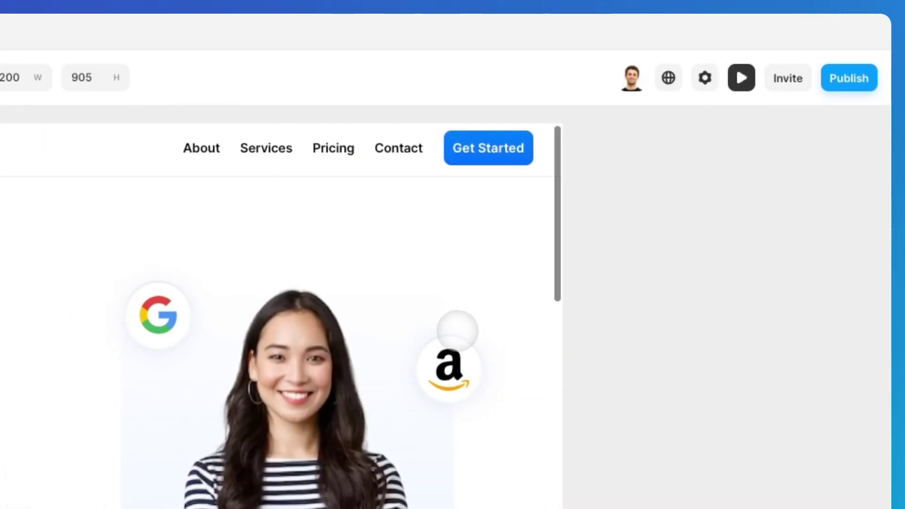
{"action": "scroll", "coordinate": [456, 329], "scroll_direction": "down", "scroll_amount": 3}
{"action": "scroll", "coordinate": [456, 331], "scroll_direction": "down", "scroll_amount": 2}
{"action": "scroll", "coordinate": [456, 330], "scroll_direction": "down", "scroll_amount": 2}
{"action": "scroll", "coordinate": [596, 228], "scroll_direction": "down", "scroll_amount": 3}
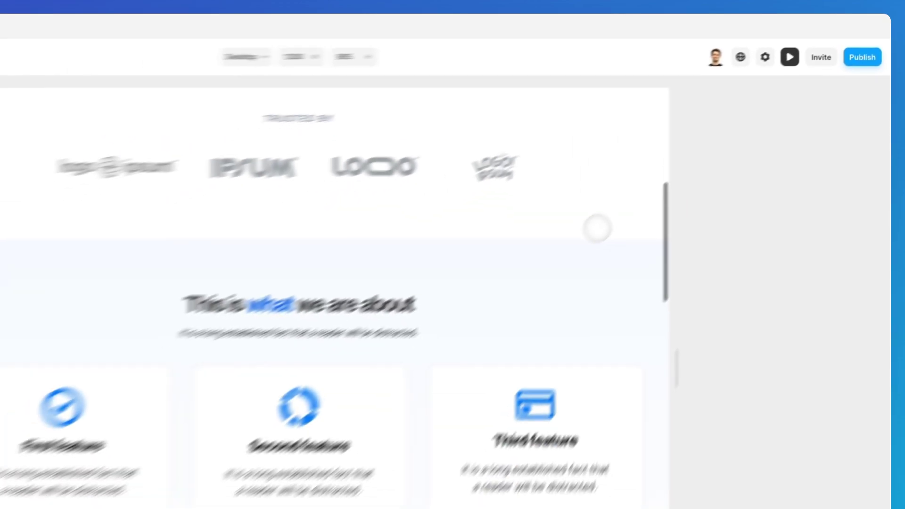
{"action": "scroll", "coordinate": [663, 180], "scroll_direction": "down", "scroll_amount": 3}
{"action": "scroll", "coordinate": [672, 173], "scroll_direction": "down", "scroll_amount": 2}
{"action": "scroll", "coordinate": [673, 172], "scroll_direction": "down", "scroll_amount": 3}
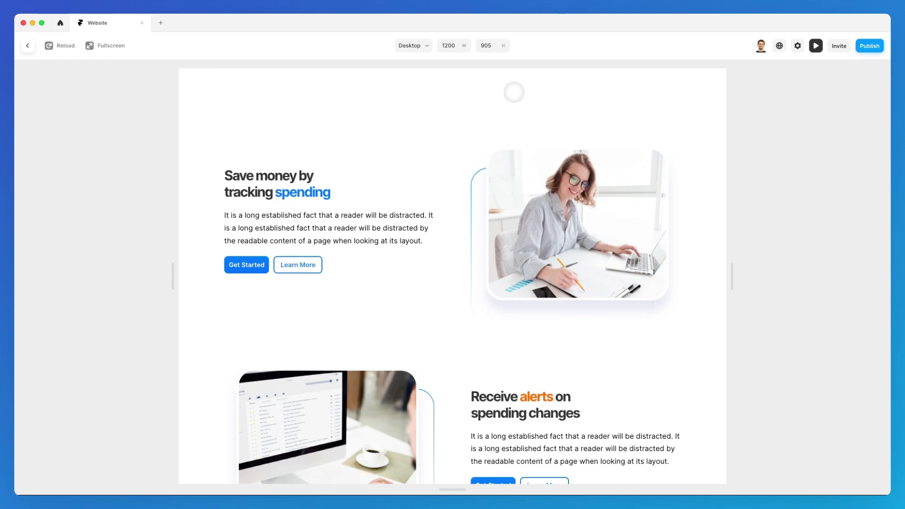
{"action": "scroll", "coordinate": [515, 93], "scroll_direction": "up", "scroll_amount": 1}
{"action": "scroll", "coordinate": [514, 93], "scroll_direction": "up", "scroll_amount": 2}
{"action": "scroll", "coordinate": [514, 94], "scroll_direction": "up", "scroll_amount": 2}
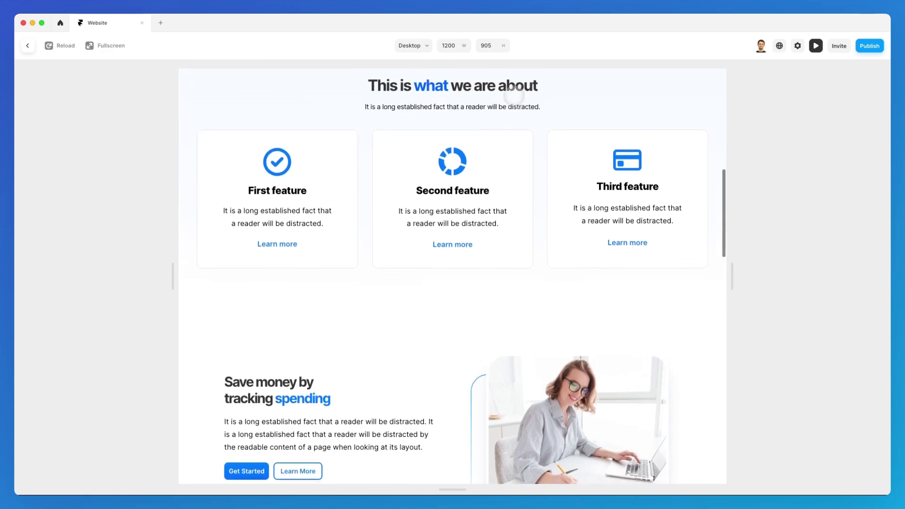
{"action": "scroll", "coordinate": [514, 95], "scroll_direction": "up", "scroll_amount": 2}
{"action": "scroll", "coordinate": [514, 97], "scroll_direction": "up", "scroll_amount": 1}
{"action": "scroll", "coordinate": [526, 117], "scroll_direction": "up", "scroll_amount": 3}
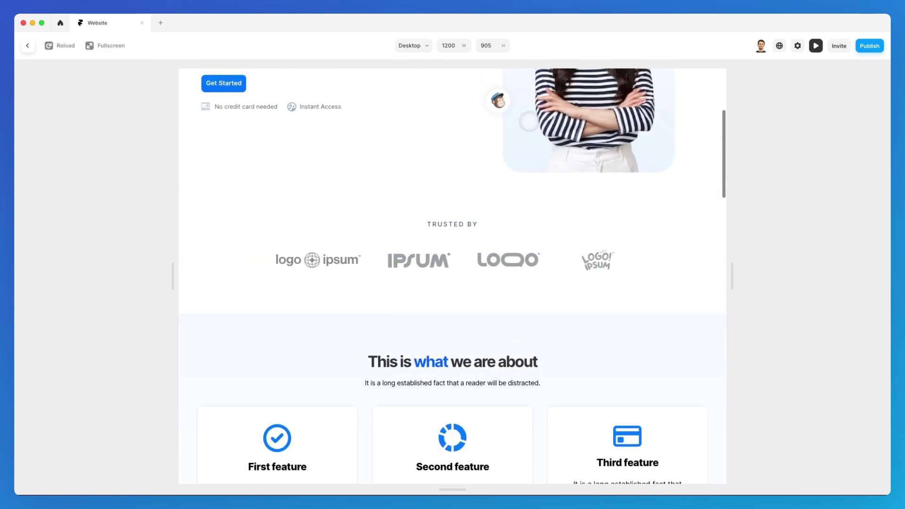
{"action": "scroll", "coordinate": [529, 121], "scroll_direction": "up", "scroll_amount": 2}
{"action": "scroll", "coordinate": [529, 120], "scroll_direction": "down", "scroll_amount": 2}
{"action": "scroll", "coordinate": [529, 121], "scroll_direction": "down", "scroll_amount": 1}
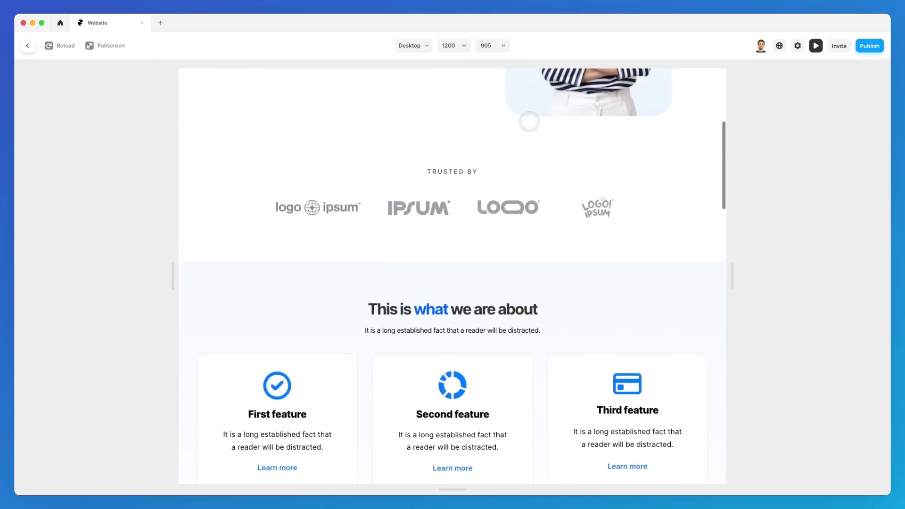
{"action": "scroll", "coordinate": [529, 120], "scroll_direction": "down", "scroll_amount": 2}
{"action": "scroll", "coordinate": [528, 121], "scroll_direction": "down", "scroll_amount": 1}
{"action": "scroll", "coordinate": [530, 121], "scroll_direction": "down", "scroll_amount": 2}
{"action": "scroll", "coordinate": [529, 121], "scroll_direction": "down", "scroll_amount": 2}
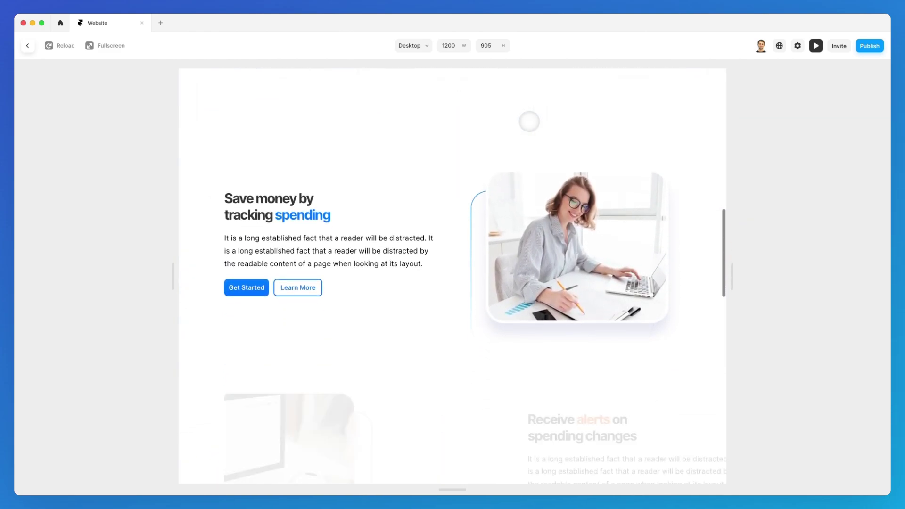
{"action": "scroll", "coordinate": [529, 121], "scroll_direction": "up", "scroll_amount": 2}
{"action": "scroll", "coordinate": [529, 121], "scroll_direction": "up", "scroll_amount": 2}
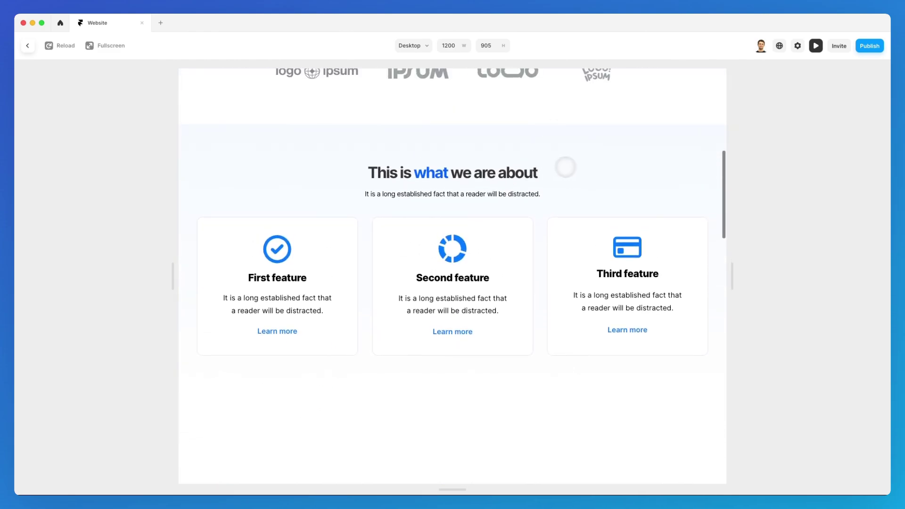
{"action": "scroll", "coordinate": [560, 172], "scroll_direction": "up", "scroll_amount": 2}
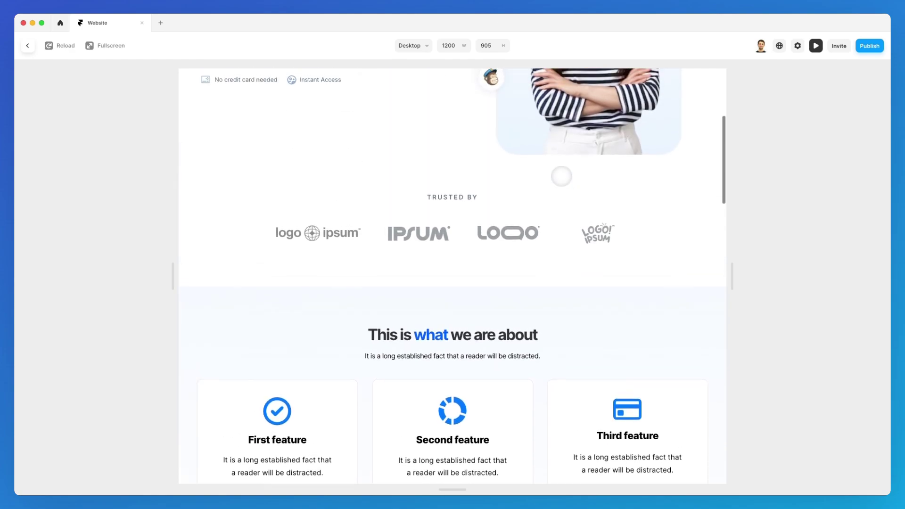
{"action": "scroll", "coordinate": [558, 174], "scroll_direction": "up", "scroll_amount": 2}
{"action": "scroll", "coordinate": [561, 176], "scroll_direction": "up", "scroll_amount": 1}
{"action": "scroll", "coordinate": [560, 176], "scroll_direction": "down", "scroll_amount": 2}
{"action": "scroll", "coordinate": [561, 175], "scroll_direction": "down", "scroll_amount": 2}
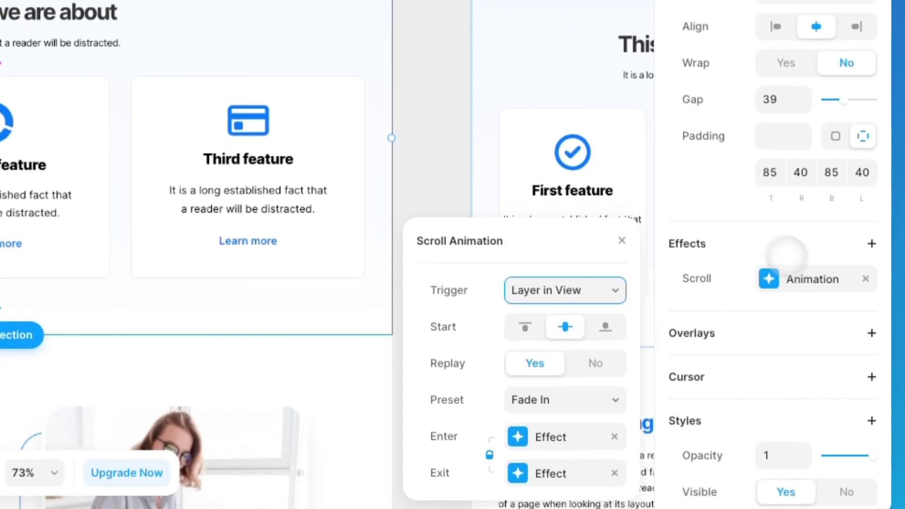
- List the Features scroll animation's trigger choices, with Layer in View still selected
{"action": "left_click", "coordinate": [591, 288]}
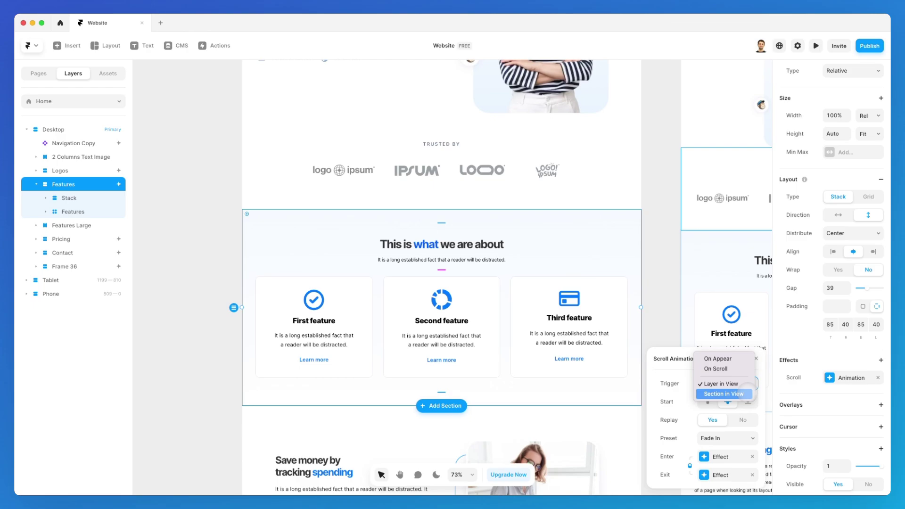
- Switch the trigger to Section in View, trying bottom then top viewport alignment
{"action": "left_click", "coordinate": [723, 394]}
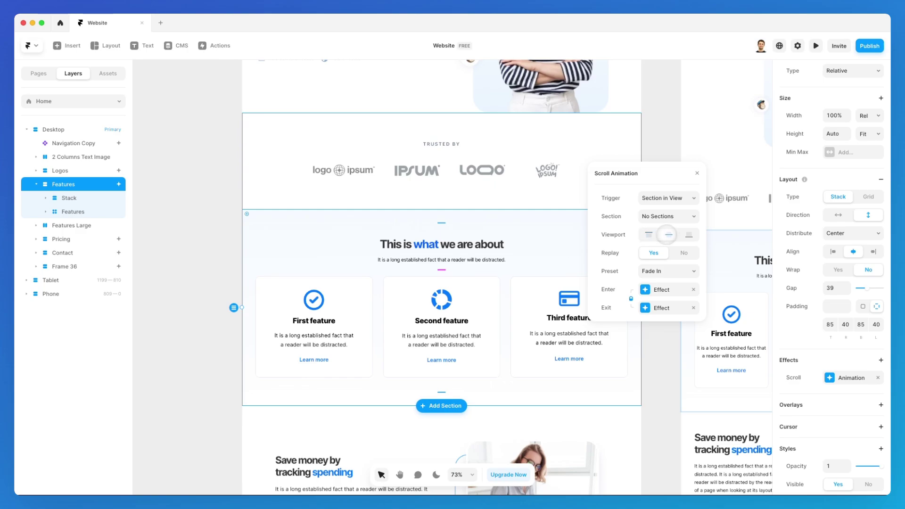
{"action": "left_click", "coordinate": [689, 234]}
{"action": "left_click", "coordinate": [648, 235]}
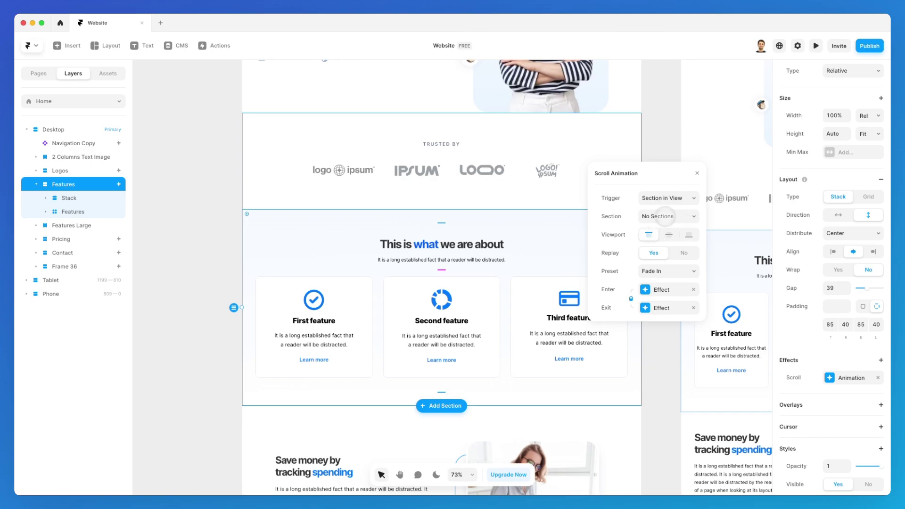
{"action": "left_click", "coordinate": [671, 200]}
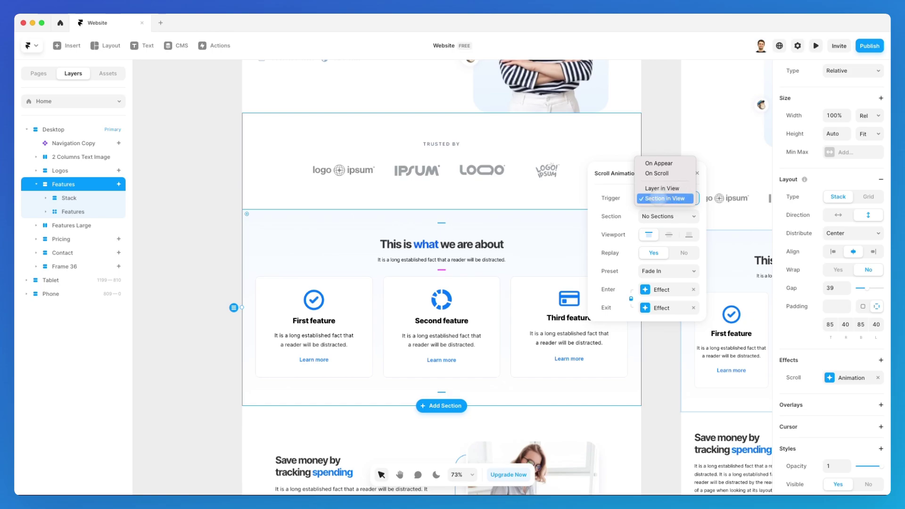
{"action": "left_click", "coordinate": [668, 198]}
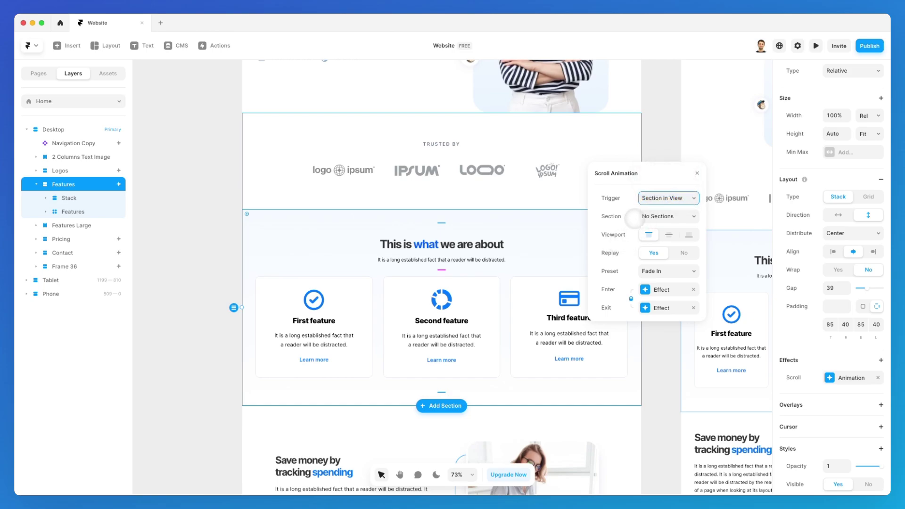